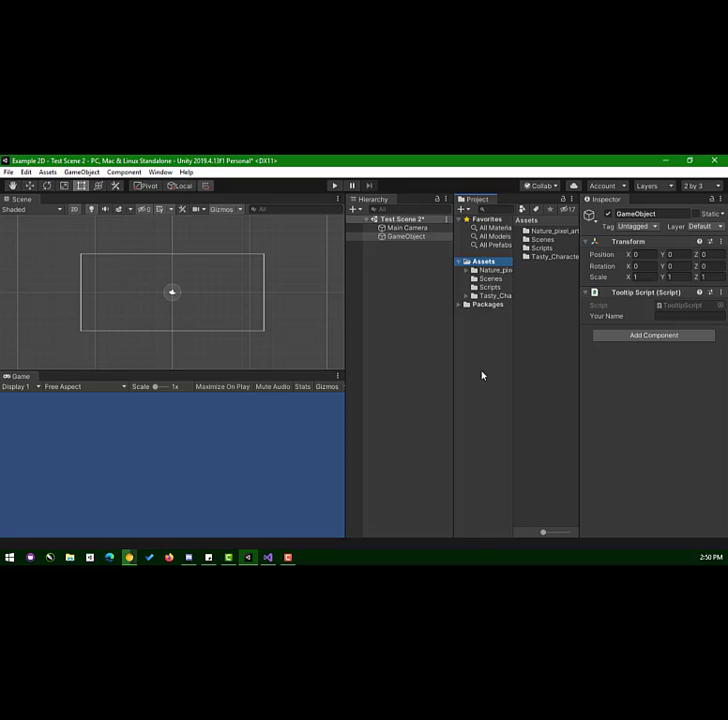
# Remove the Tooltip Script component from GameObject
pyautogui.click(418, 238)
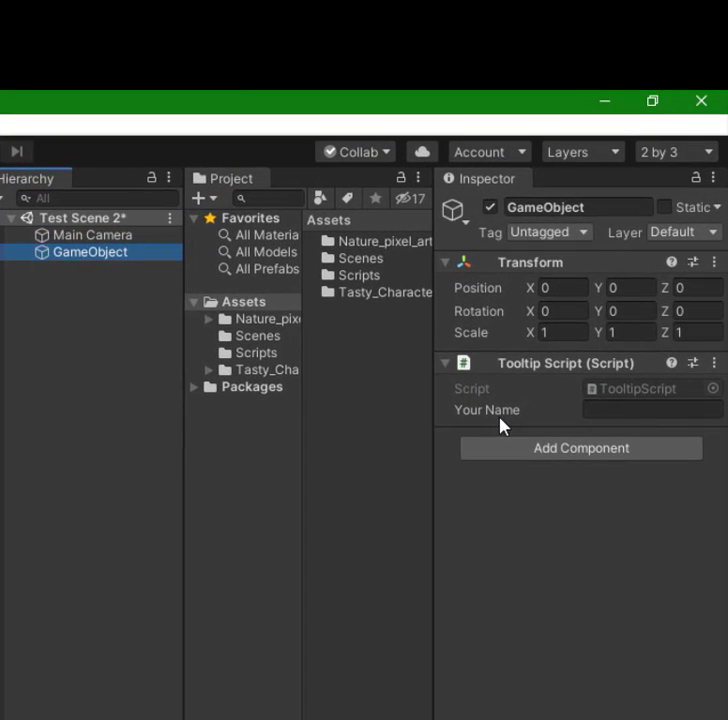
pyautogui.moveTo(501, 415)
pyautogui.click(714, 365)
pyautogui.click(680, 420)
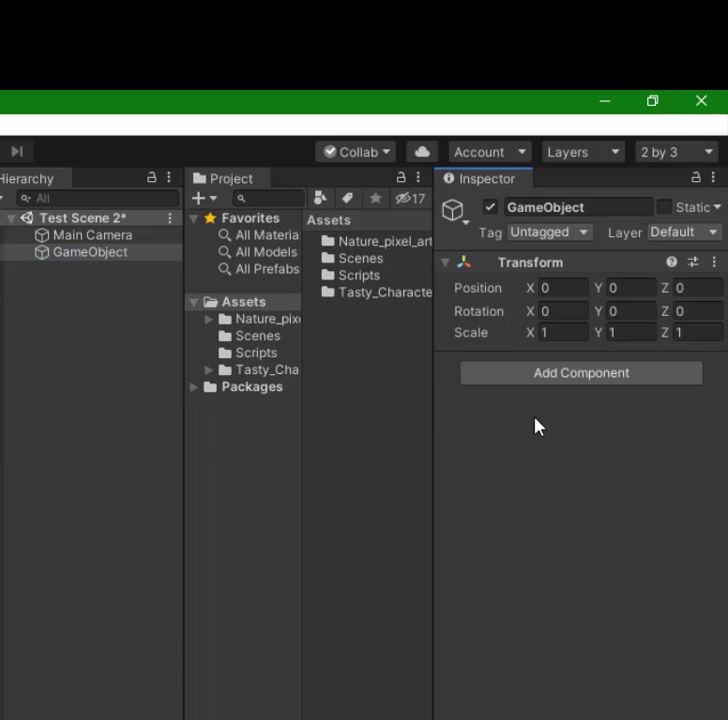
# Create a new script named TestScript and attach it to GameObject as a component
pyautogui.click(530, 380)
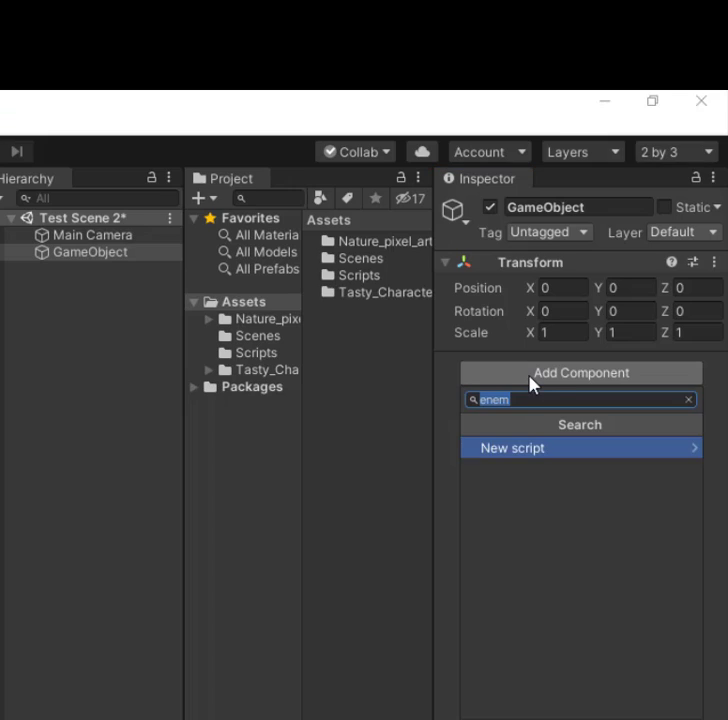
pyautogui.write('Tet')
pyautogui.write('s')
pyautogui.press('BackSpace')
pyautogui.press('BackSpace')
pyautogui.write('s')
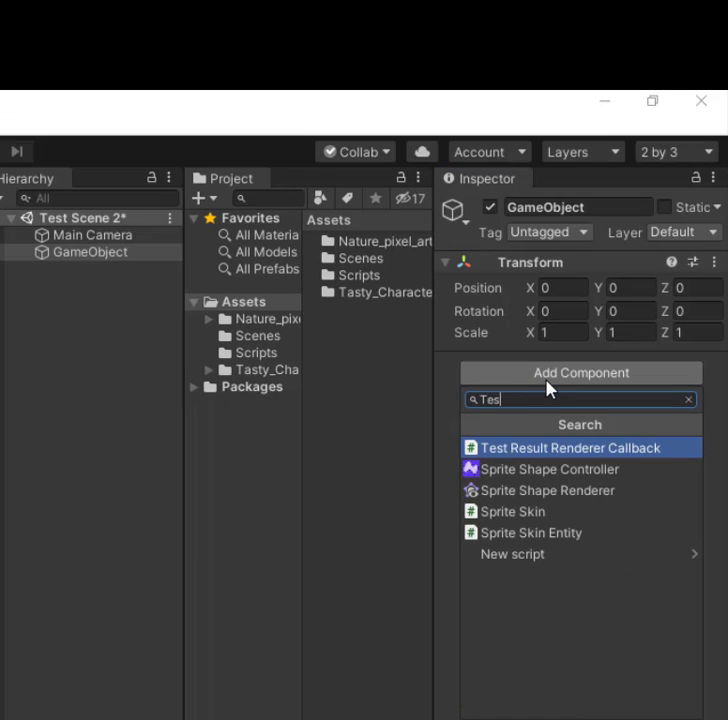
pyautogui.write('tScr')
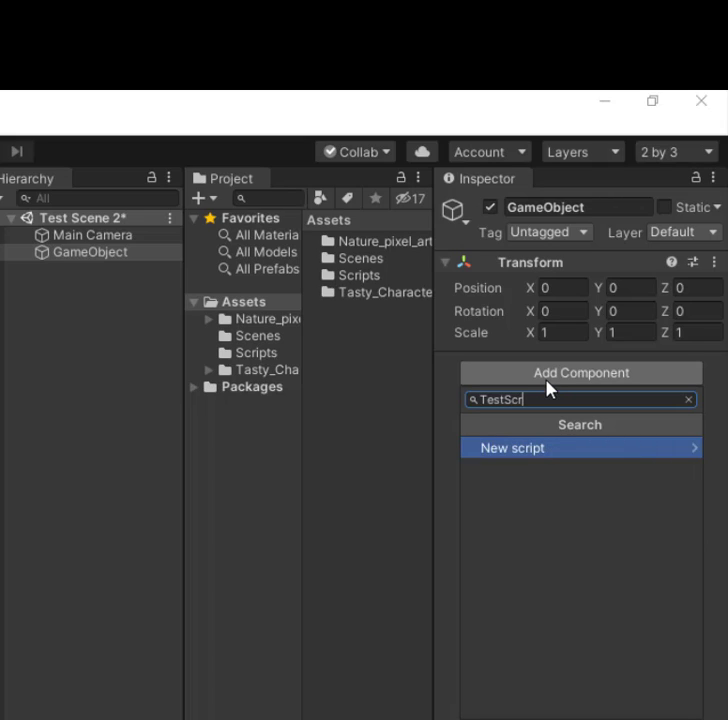
pyautogui.write('ipt')
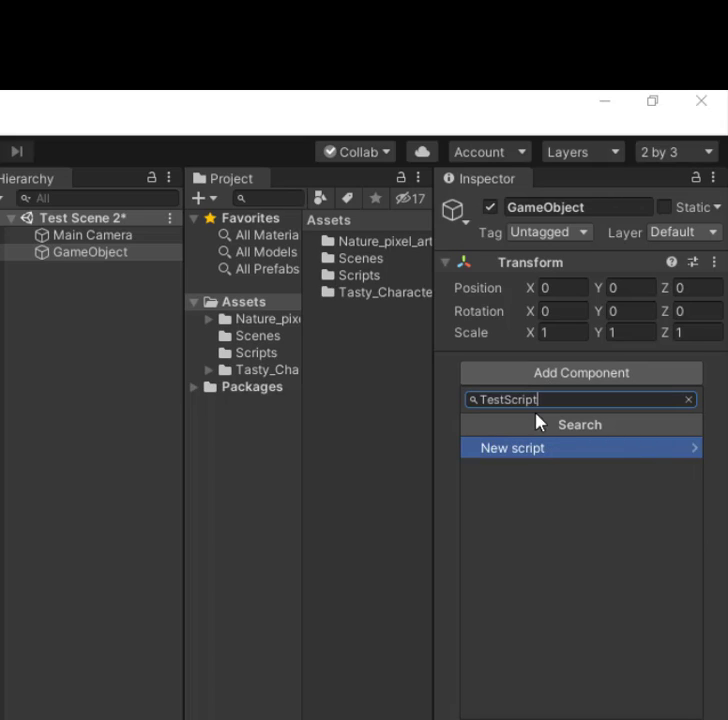
pyautogui.click(528, 450)
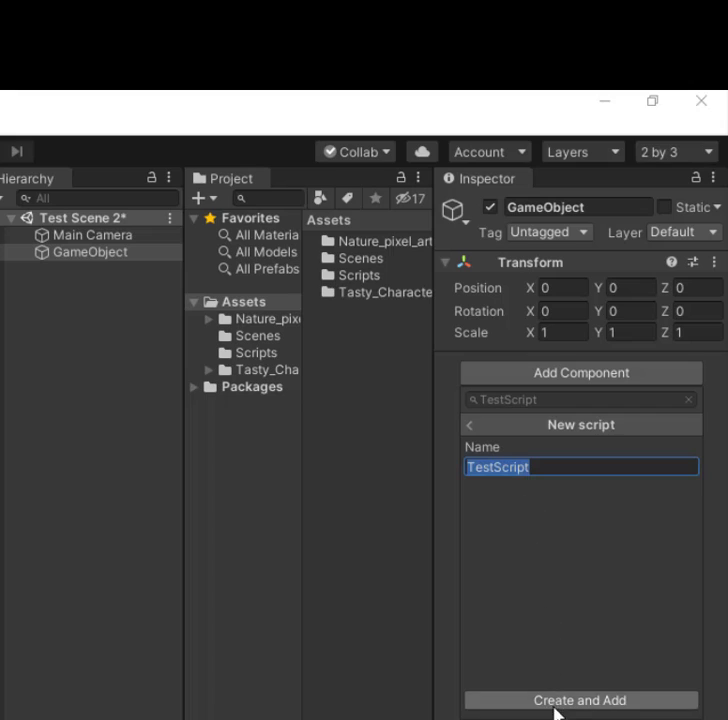
pyautogui.click(555, 700)
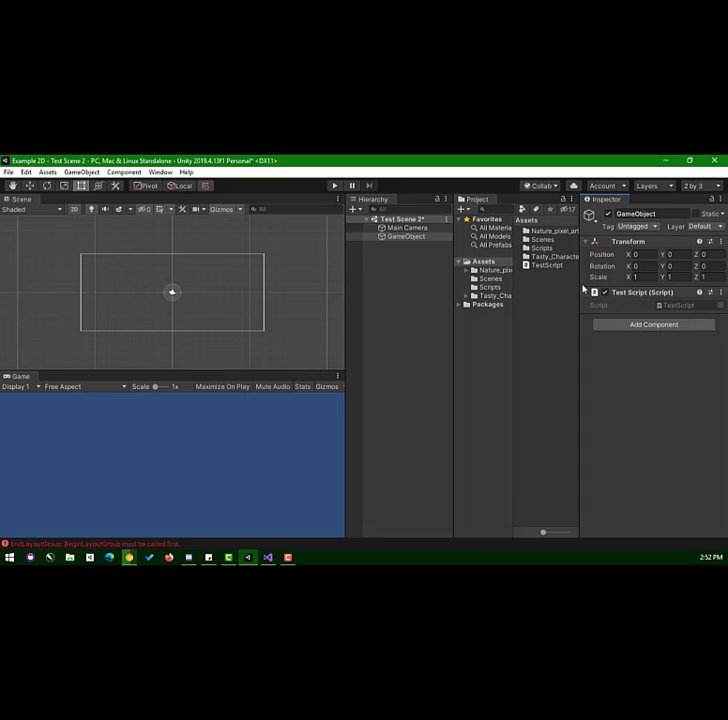
# Open TestScript.cs, add a //class comment after the closing brace, and delete Start and Update
pyautogui.click(560, 267)
pyautogui.doubleClick(561, 267)
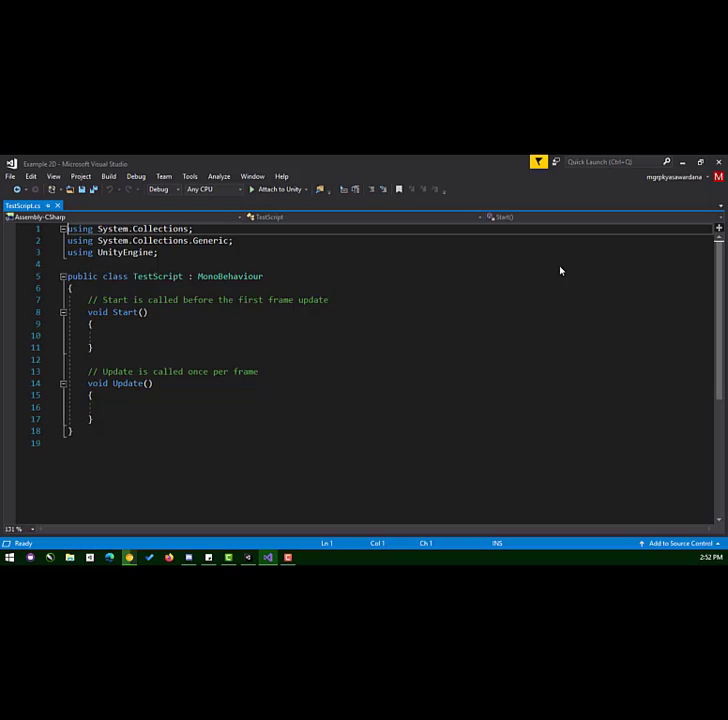
pyautogui.click(100, 431)
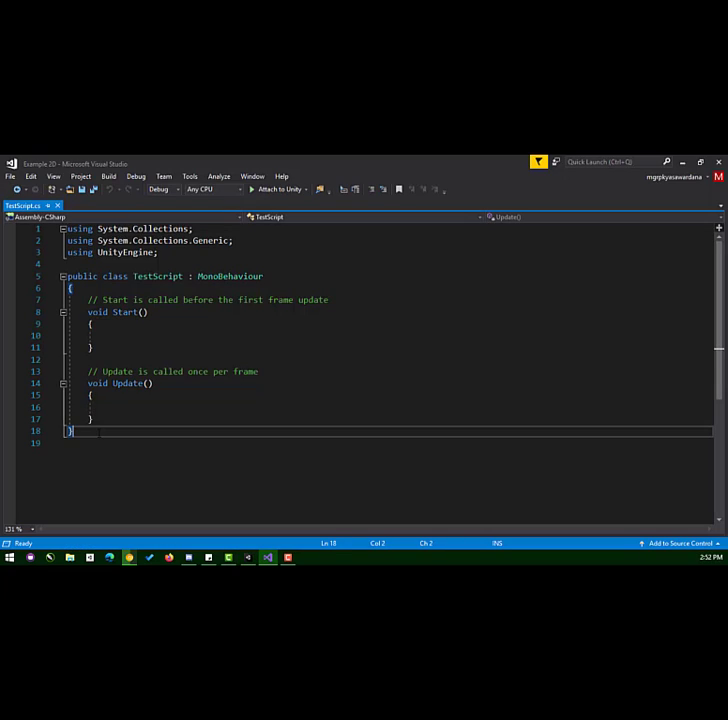
pyautogui.write('//cl')
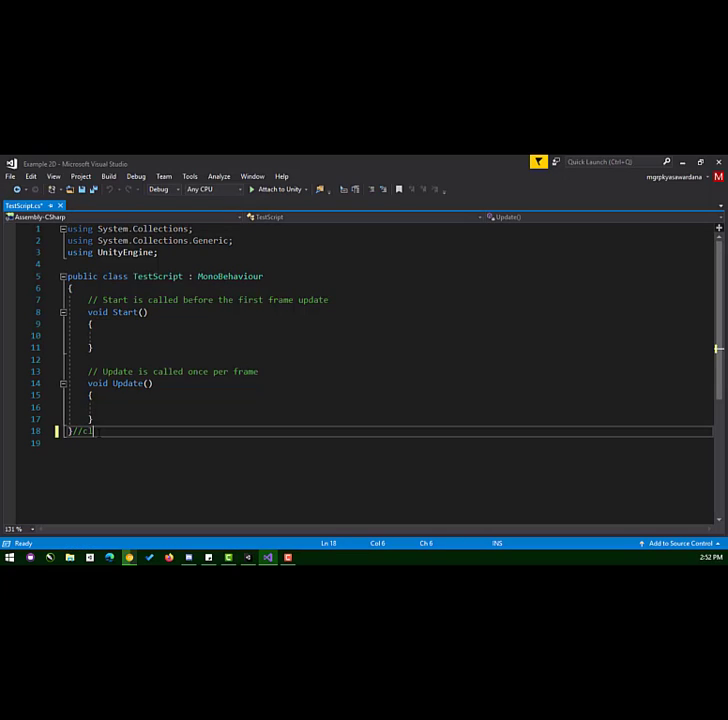
pyautogui.write('ass')
pyautogui.moveTo(95, 419); pyautogui.dragTo(89, 347)
pyautogui.hotkey('shift', 'Up')
pyautogui.hotkey('shift', 'Up')
pyautogui.hotkey('shift', 'Up')
pyautogui.hotkey('shift', 'Up')
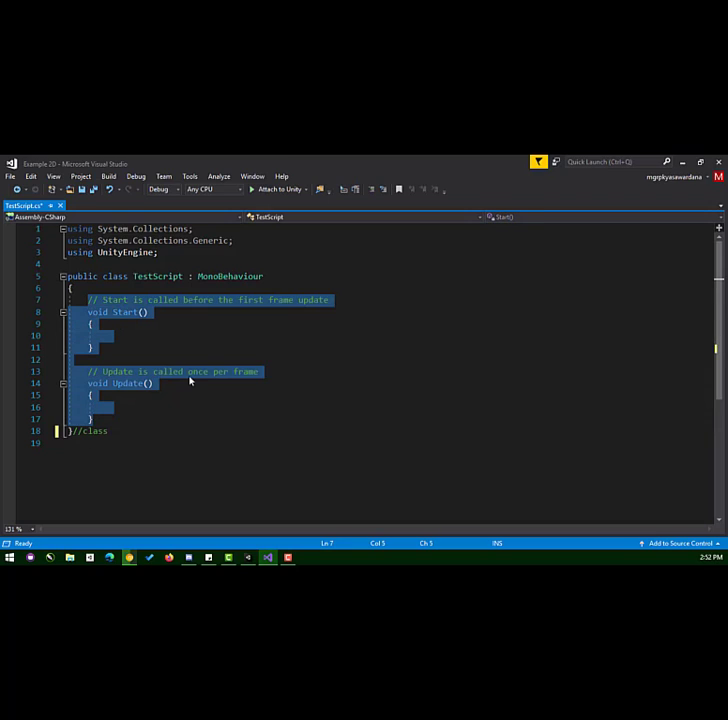
pyautogui.press('Delete')
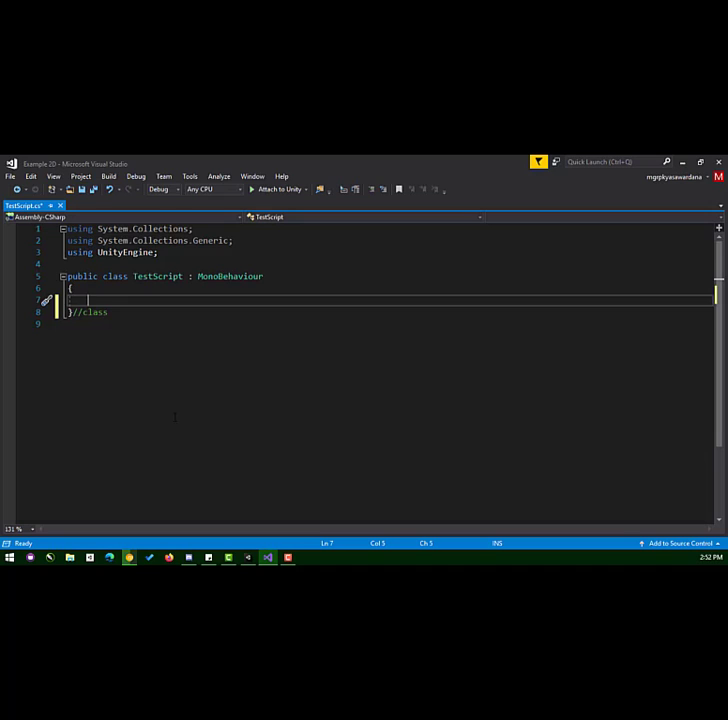
# Declare a single 'public float speed;' field inside the class
pyautogui.press('Return')
pyautogui.press('Up')
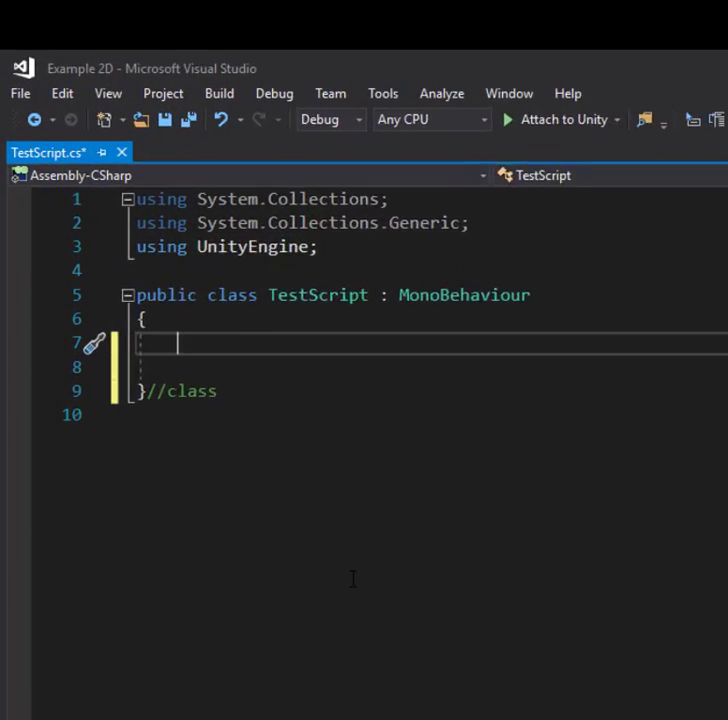
pyautogui.write('public')
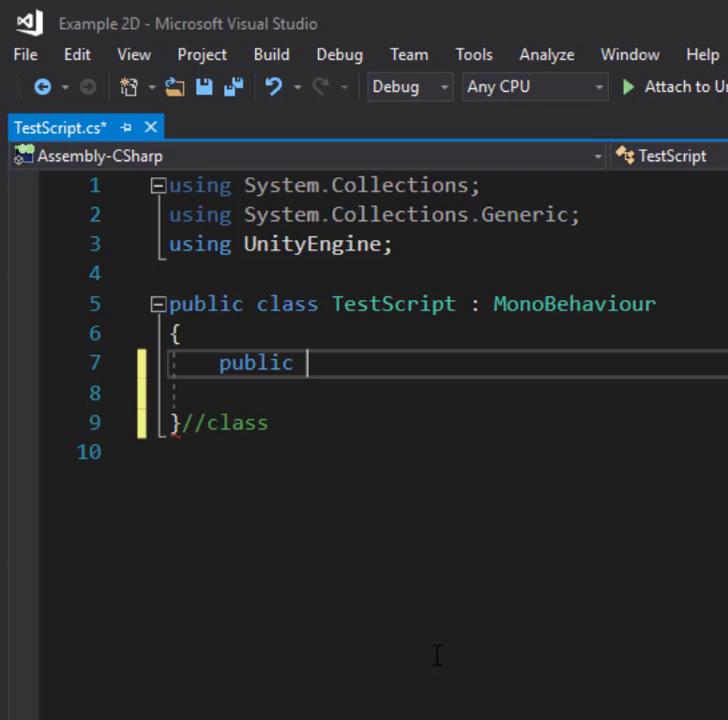
pyautogui.write('float ')
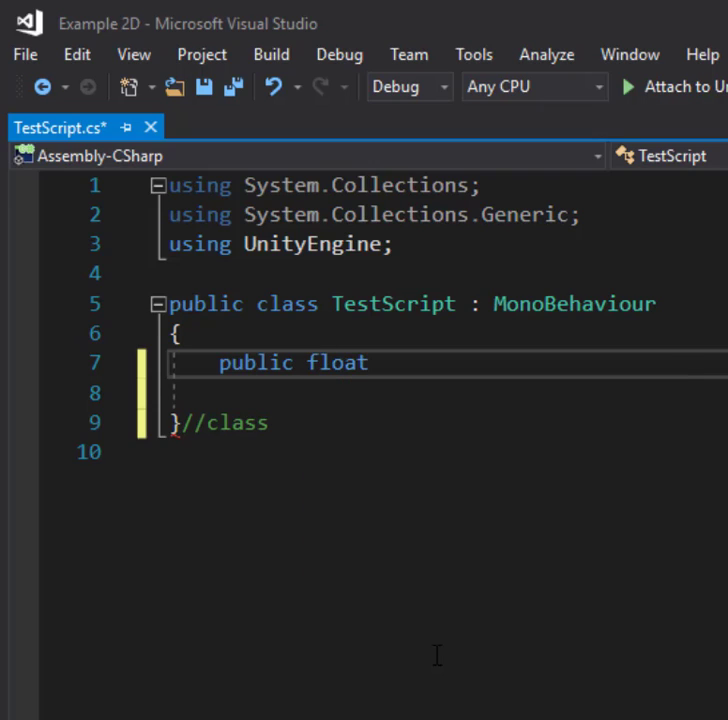
pyautogui.write('spe')
pyautogui.write('ed;')
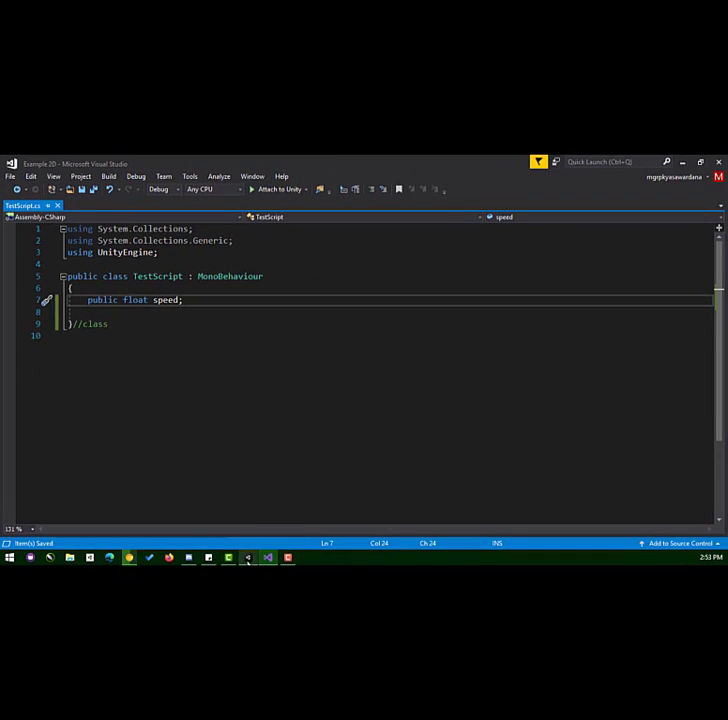
pyautogui.hotkey('alt', 'Tab')
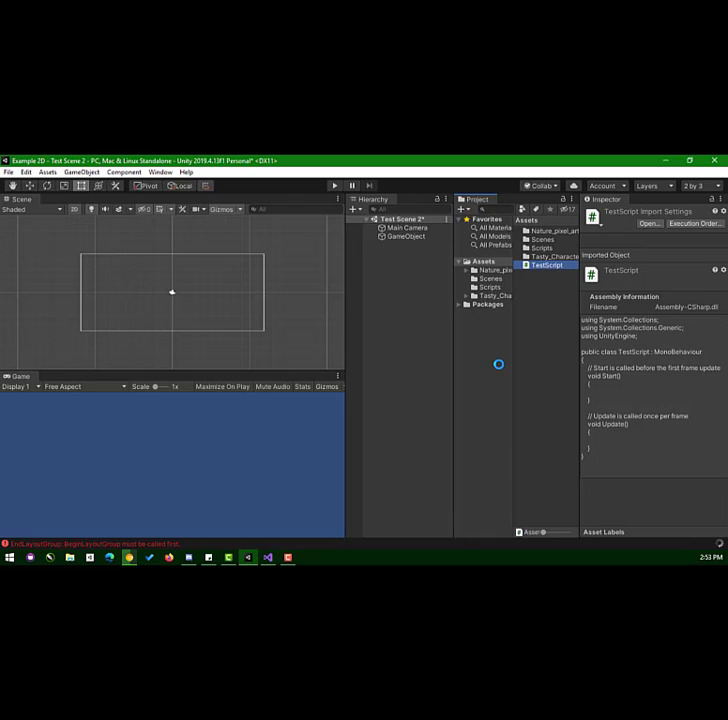
# Confirm GameObject's Test Script shows Speed at 0, then go back to TestScript.cs
pyautogui.click(410, 239)
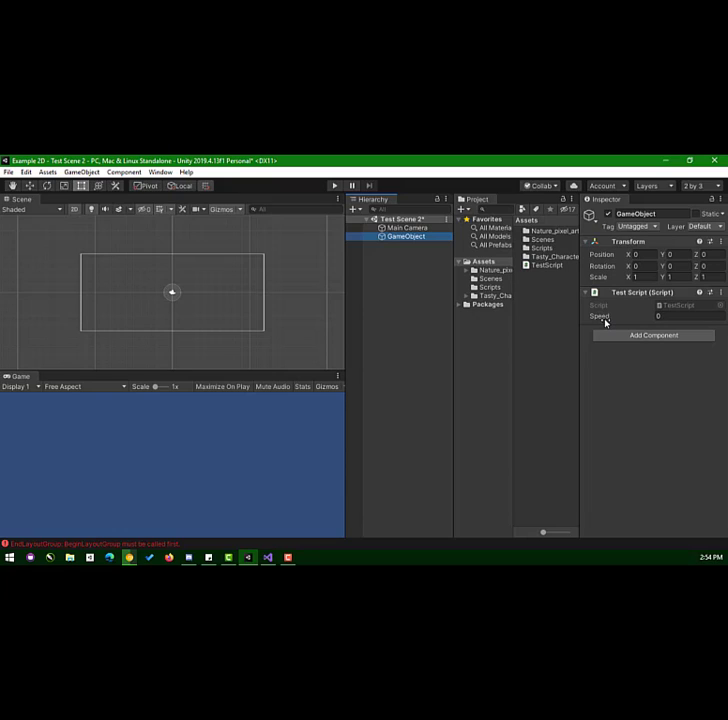
pyautogui.click(268, 557)
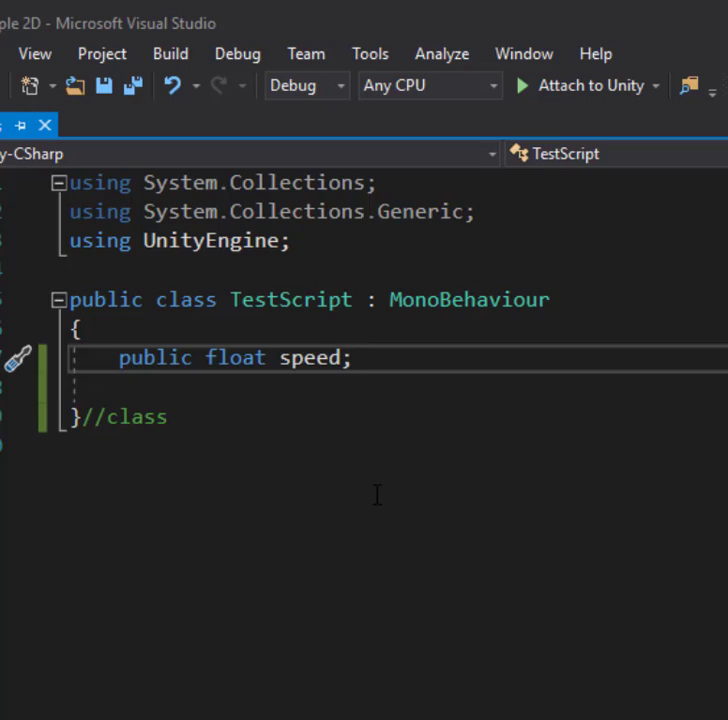
# Add [Tooltip("ms^-1")] above the speed field and save TestScript.cs
pyautogui.click(123, 367)
pyautogui.write('[]')
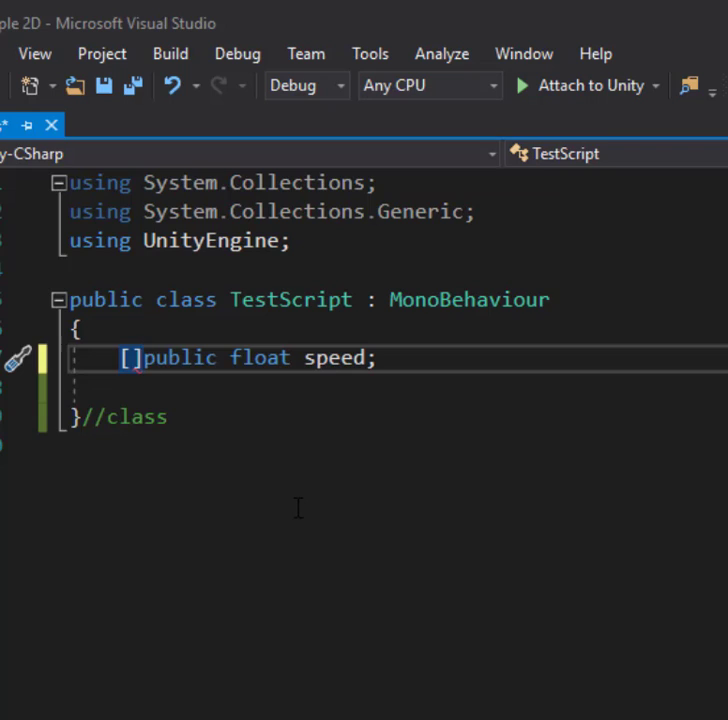
pyautogui.press('Left')
pyautogui.write('Toolto')
pyautogui.press('BackSpace')
pyautogui.write('i')
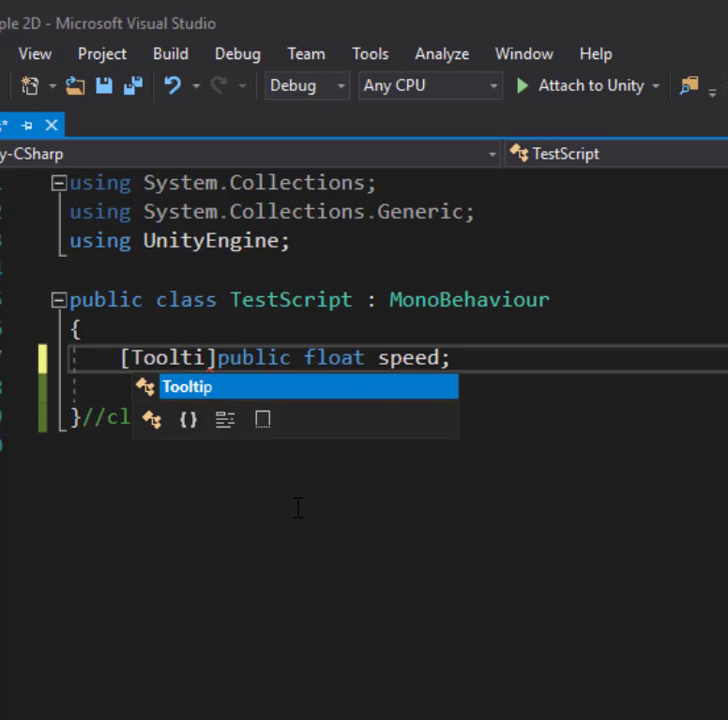
pyautogui.write('p')
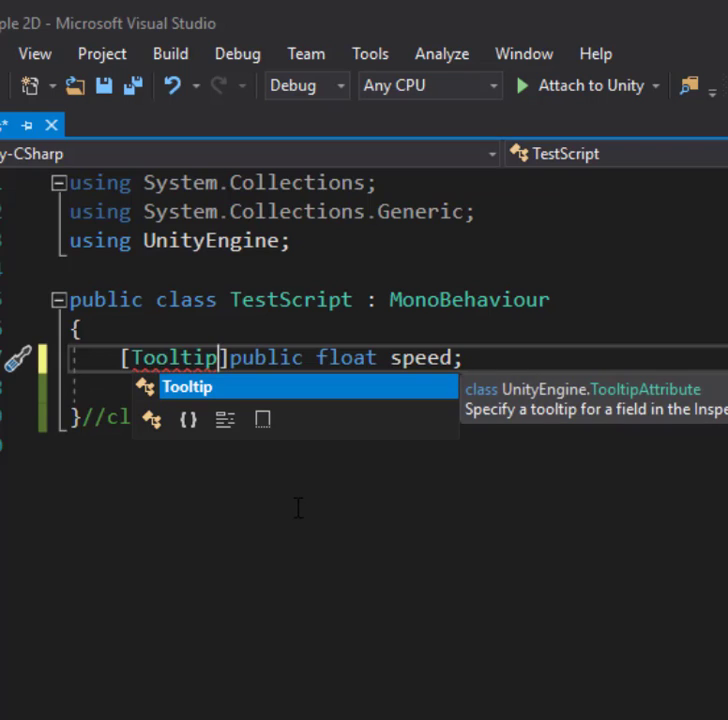
pyautogui.press('Escape')
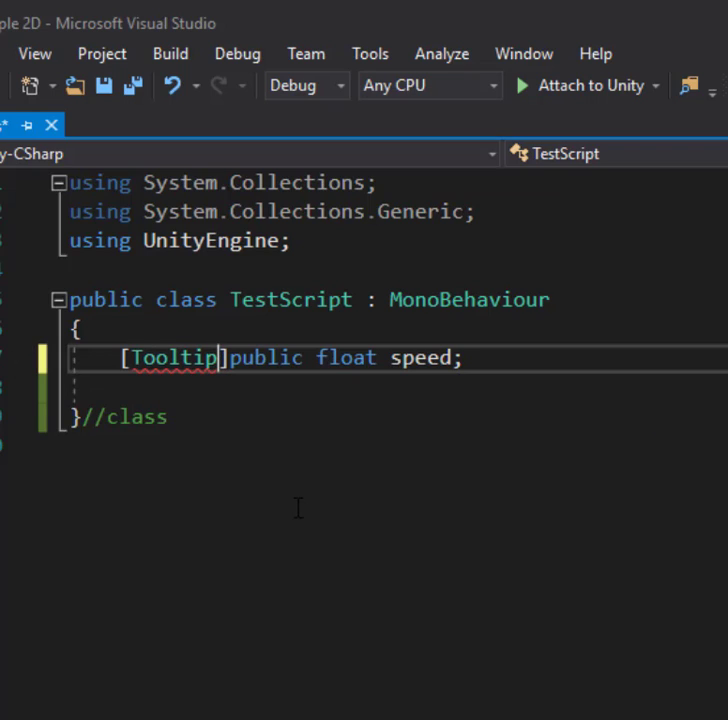
pyautogui.write('()')
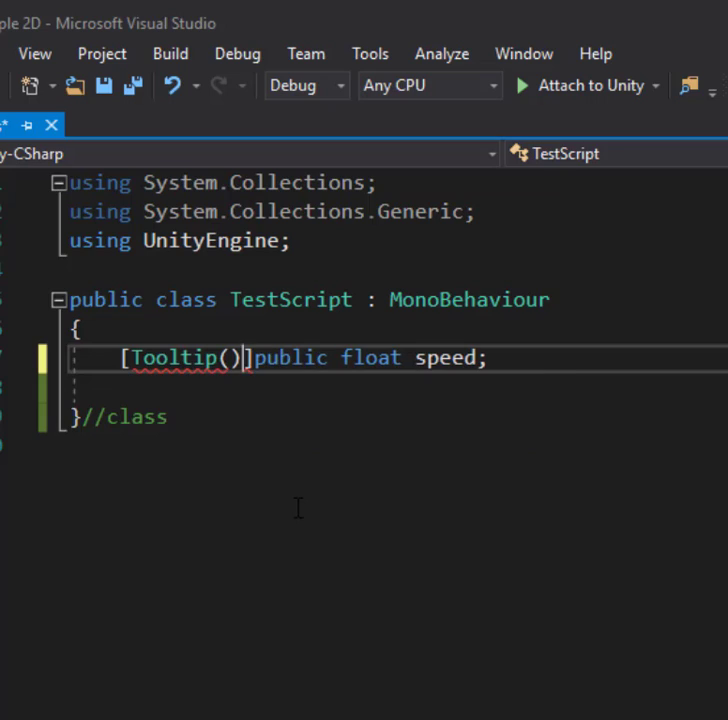
pyautogui.press('Left')
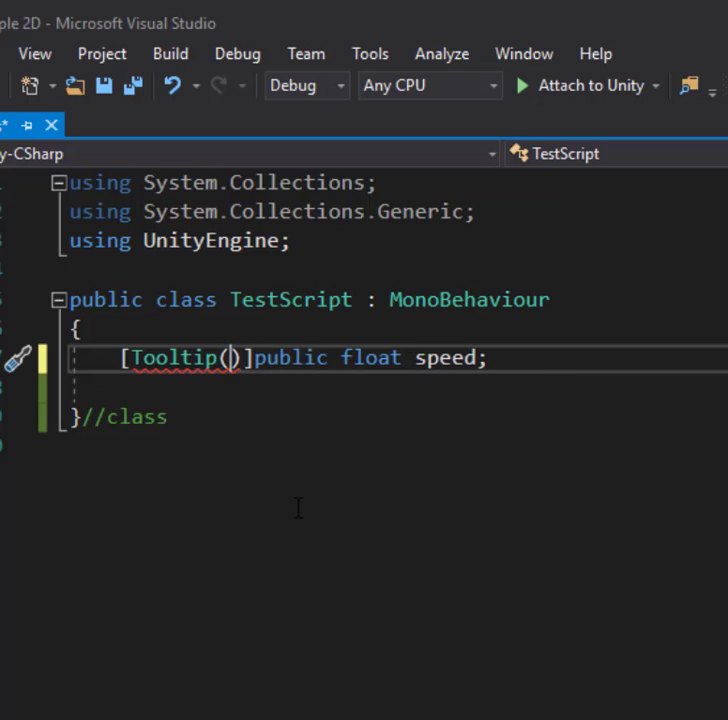
pyautogui.write('"')
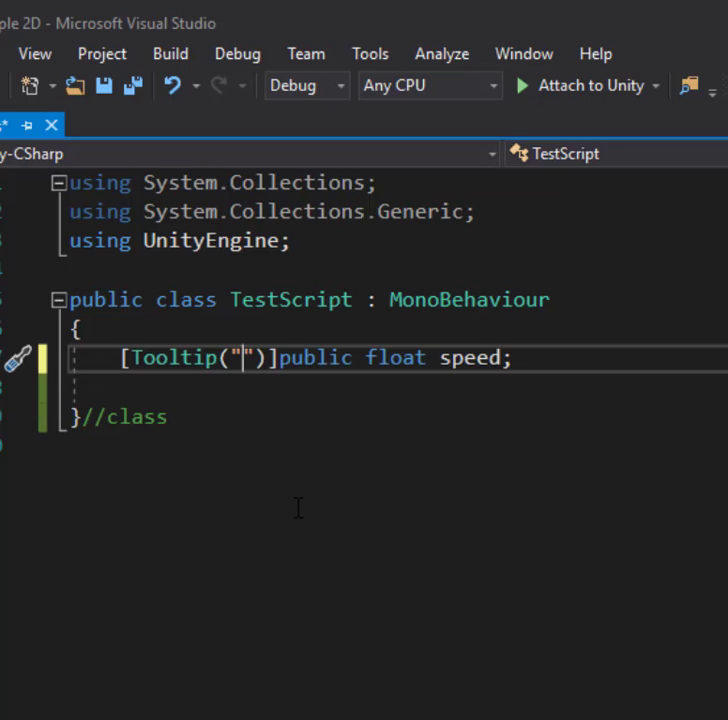
pyautogui.write('ms')
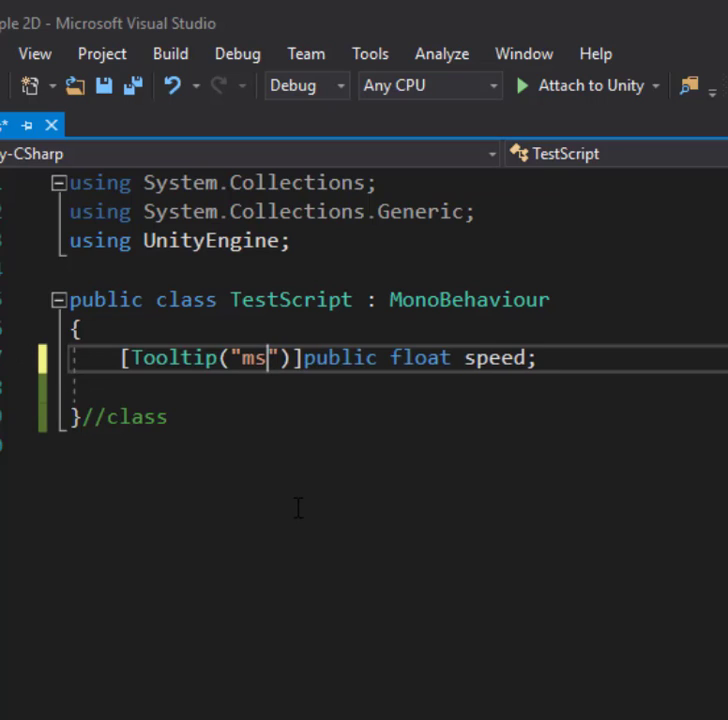
pyautogui.write('^')
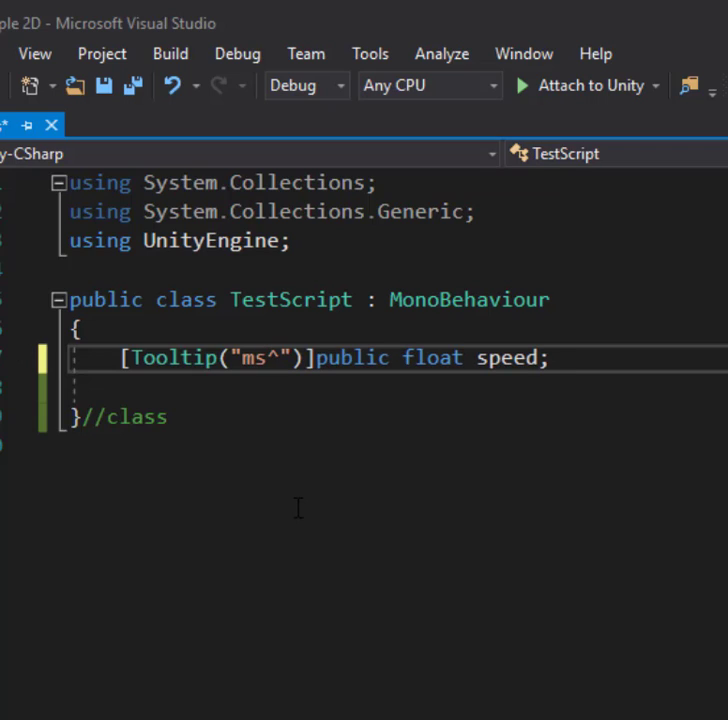
pyautogui.write('-')
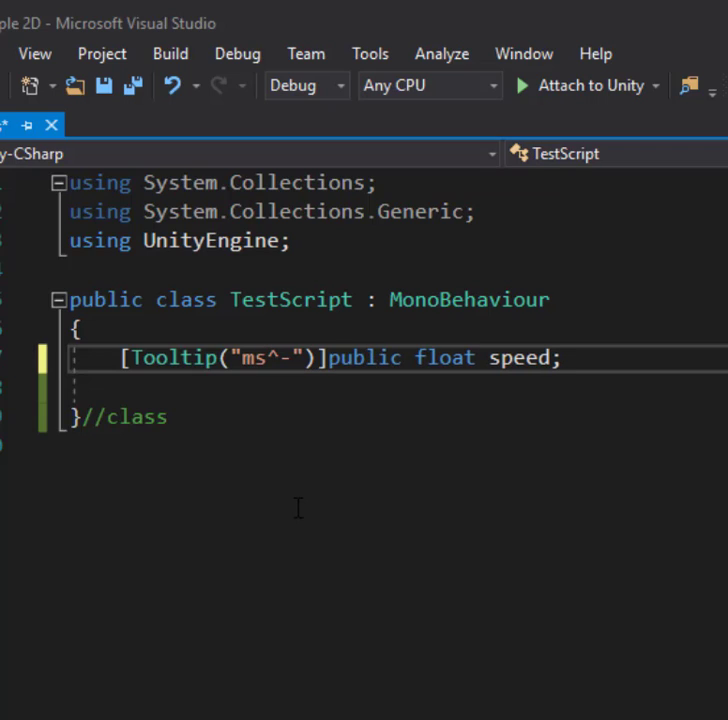
pyautogui.write('1')
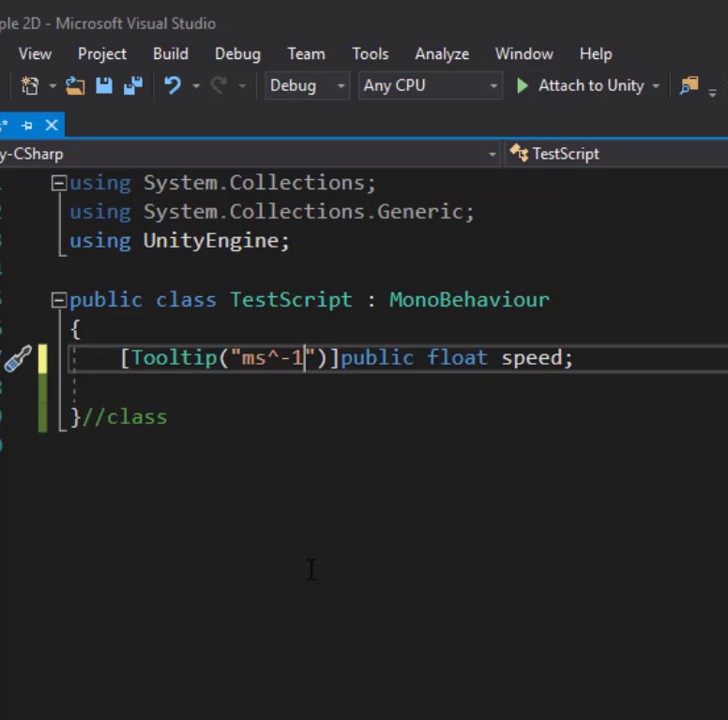
pyautogui.hotkey('ctrl', 's')
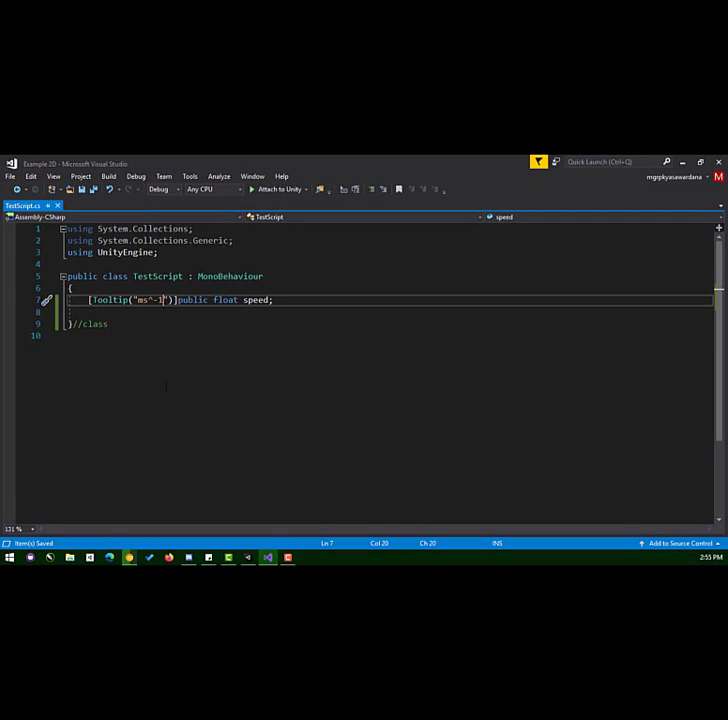
pyautogui.click(248, 557)
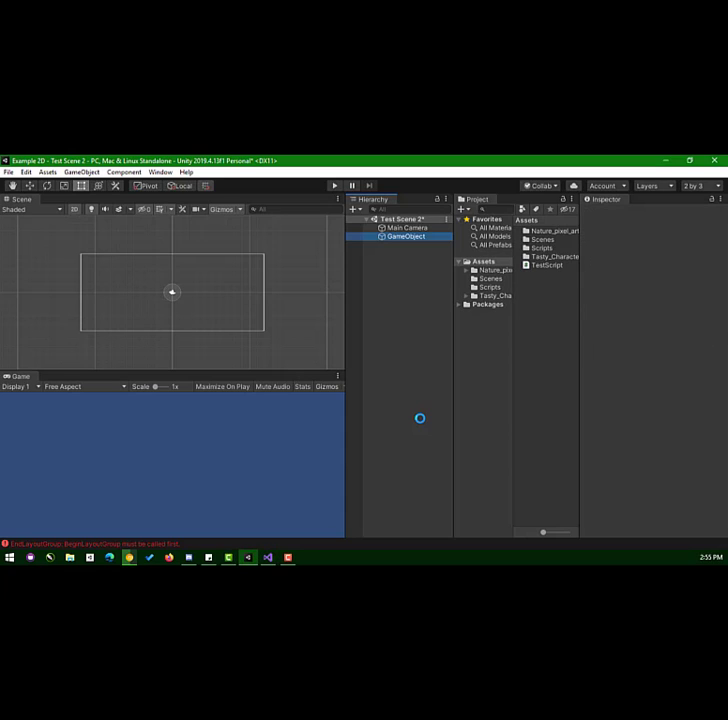
pyautogui.moveTo(606, 320)
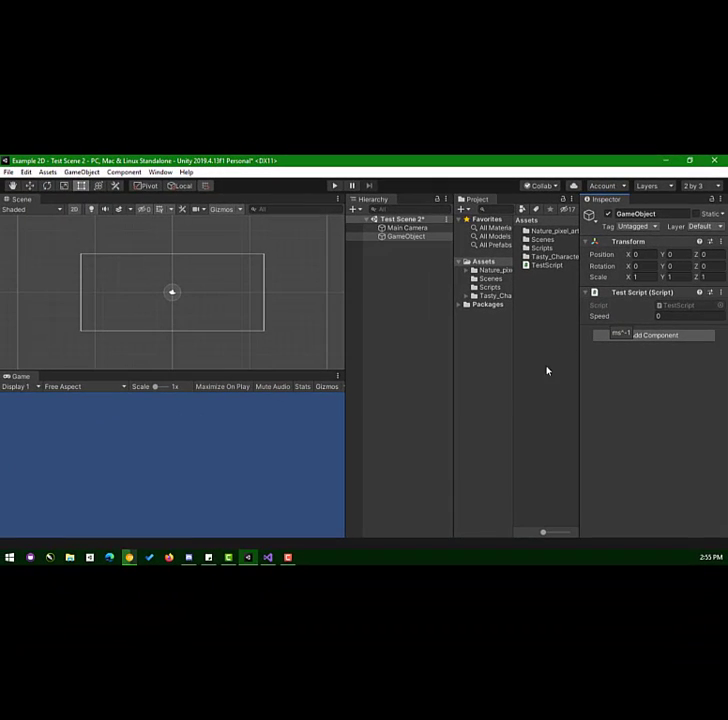
pyautogui.click(268, 557)
# Add 'public string playerName;' with [Tooltip("Enter Player Name")] below speed and save
pyautogui.press('End')
pyautogui.press('Return')
pyautogui.press('Return')
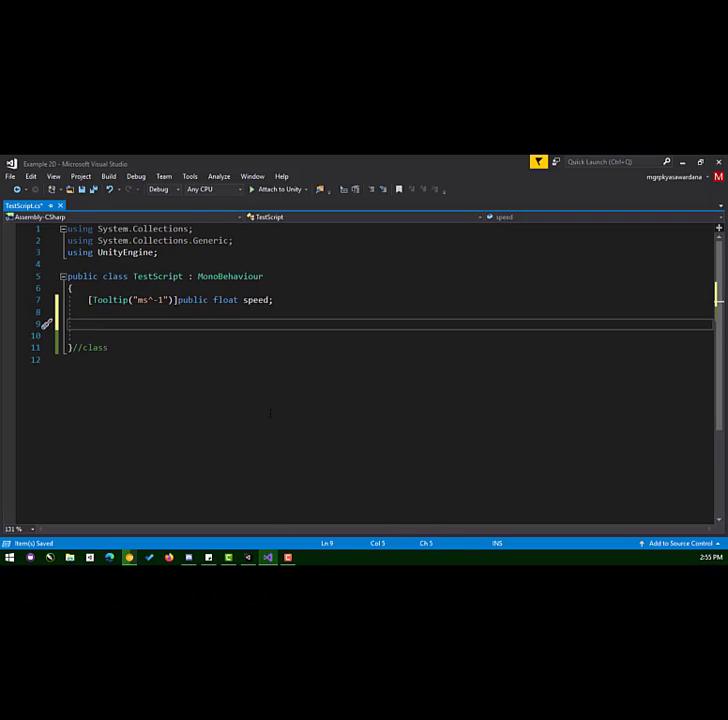
pyautogui.write('public ')
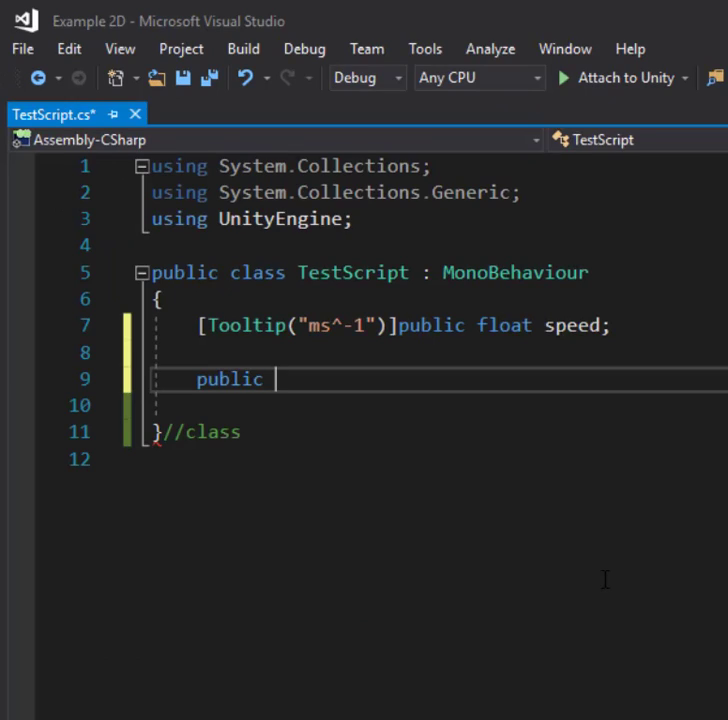
pyautogui.write('string')
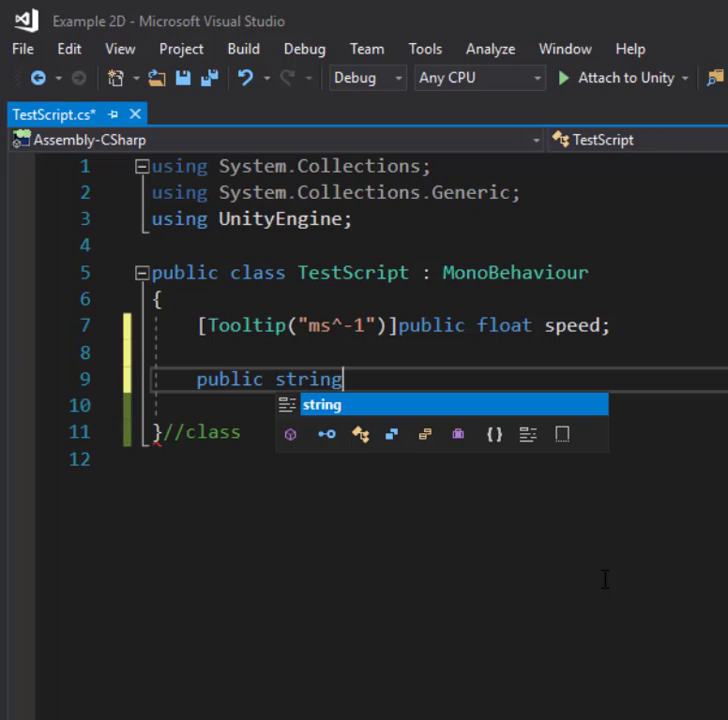
pyautogui.write('pla')
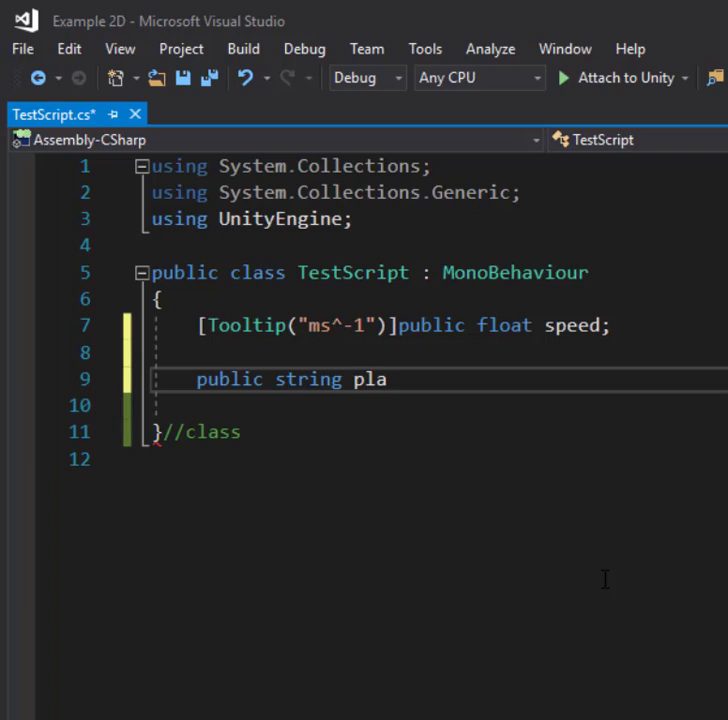
pyautogui.write('yerName')
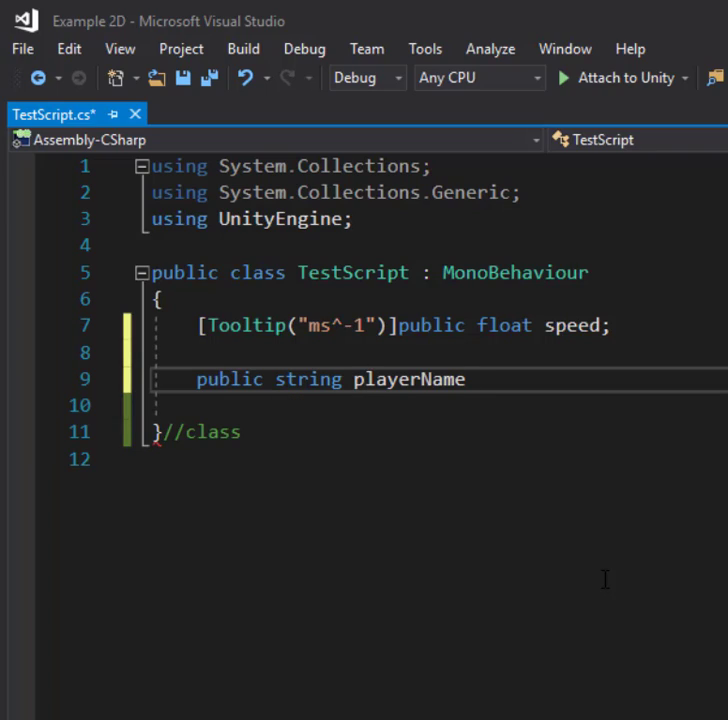
pyautogui.write(';')
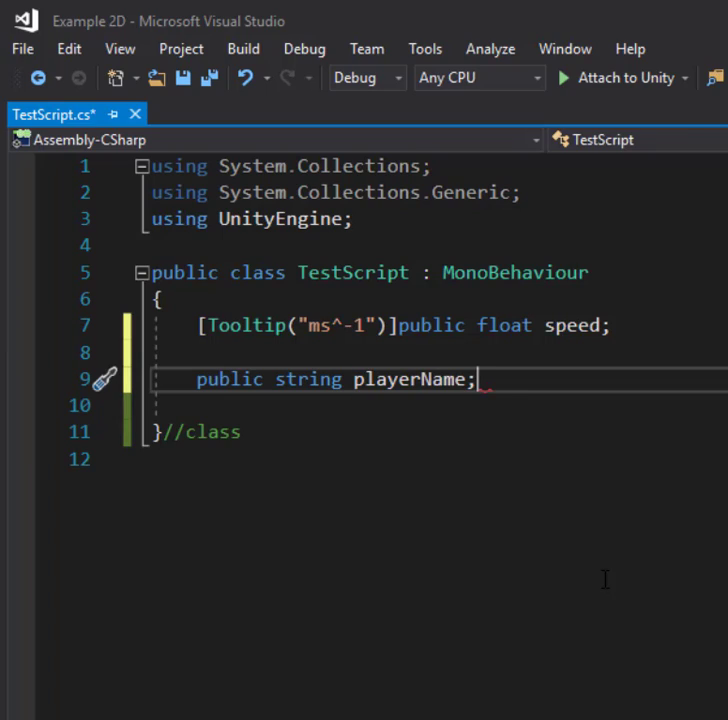
pyautogui.press('Home')
pyautogui.write('[T')
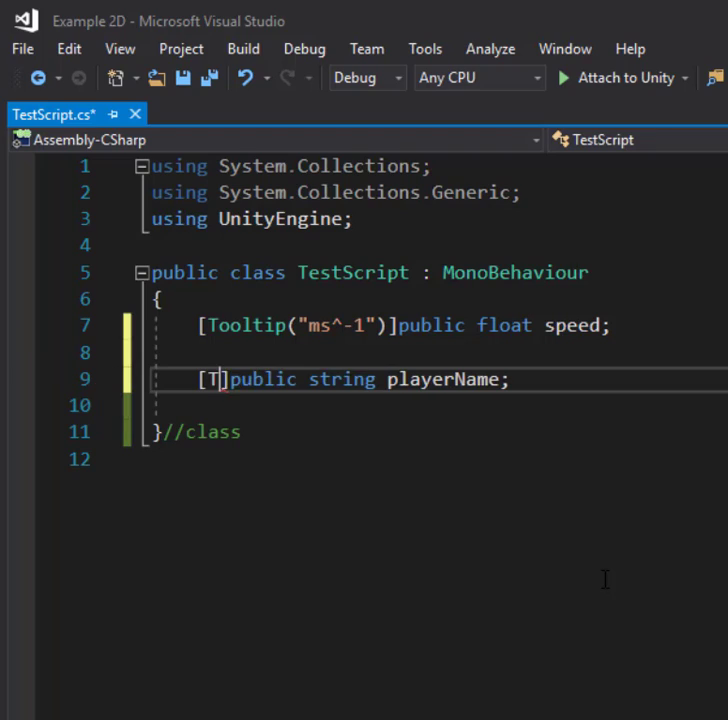
pyautogui.write('ooltip')
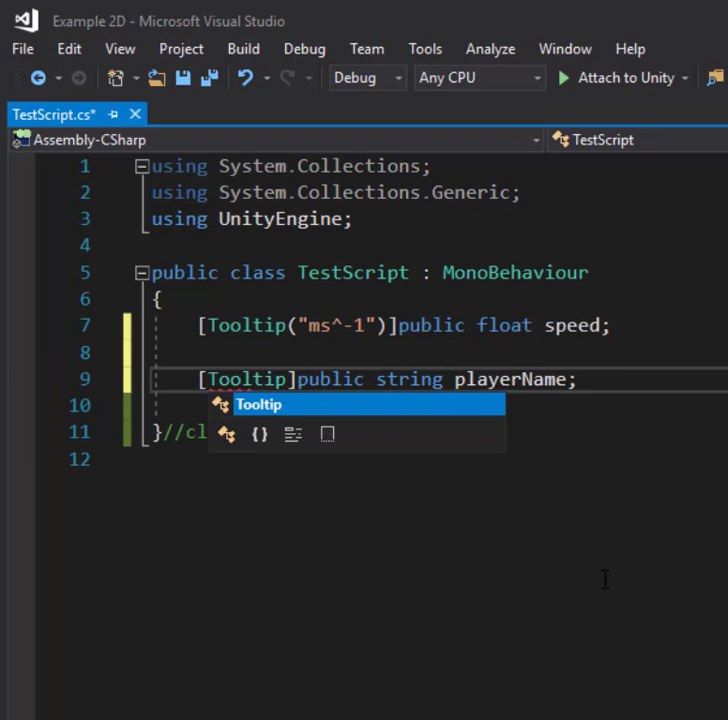
pyautogui.write('("')
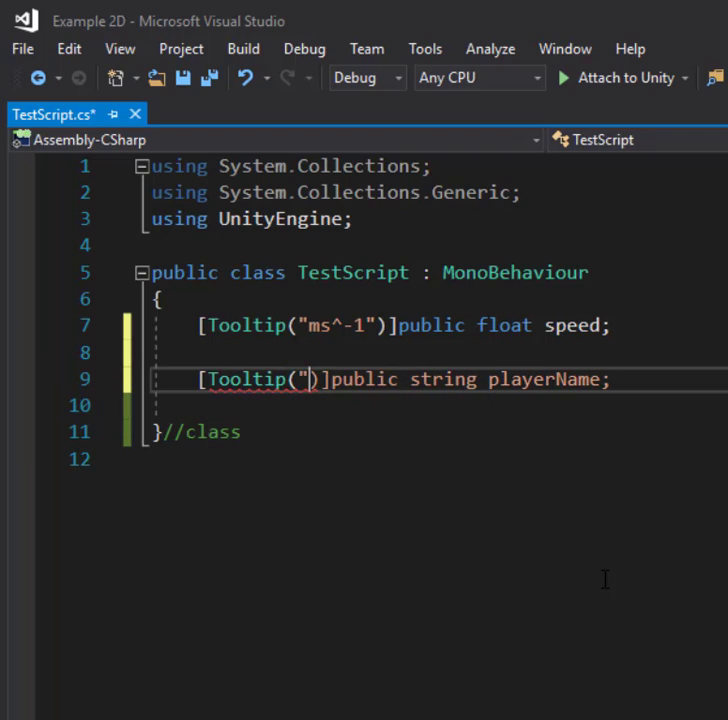
pyautogui.write('E')
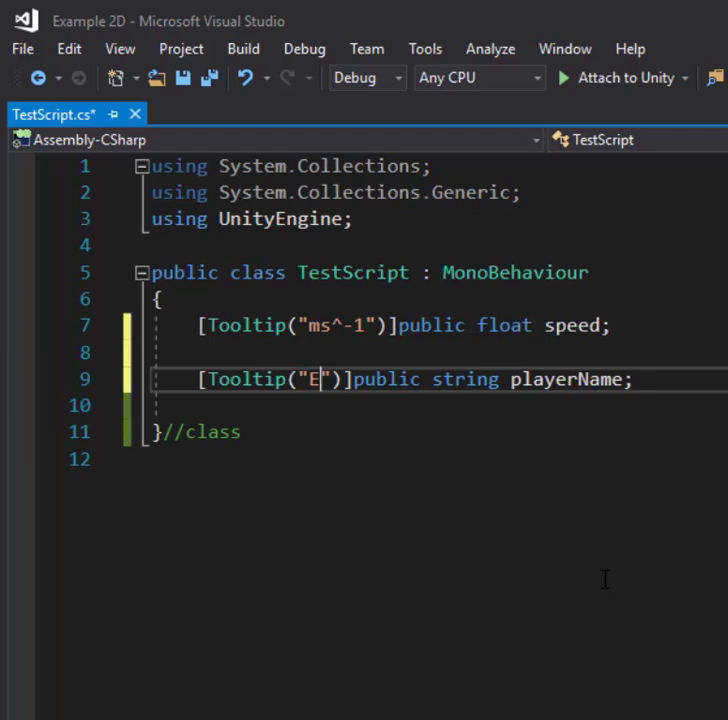
pyautogui.write('nter Pla')
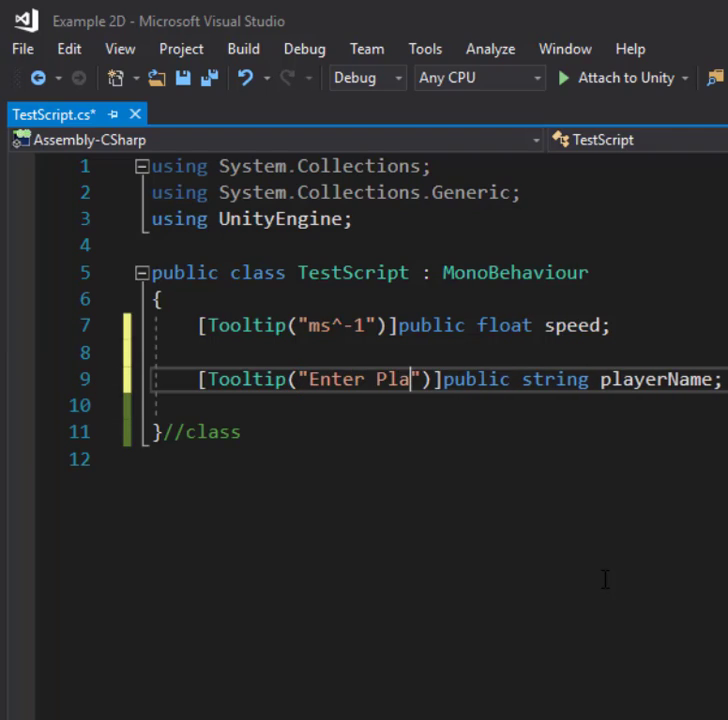
pyautogui.write('yer Name')
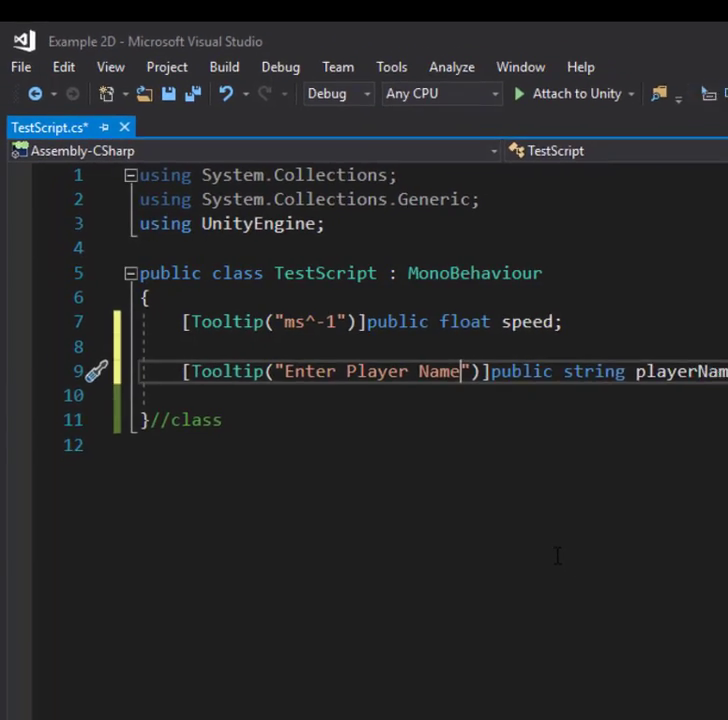
pyautogui.hotkey('ctrl', 's')
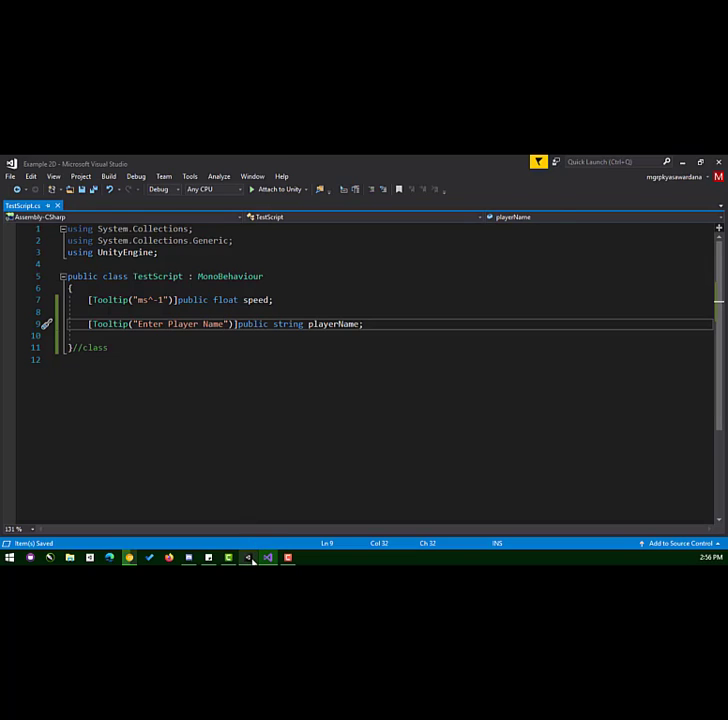
# Show the Player Name and Speed tooltips in Unity's Inspector
pyautogui.hotkey('alt', 'Tab')
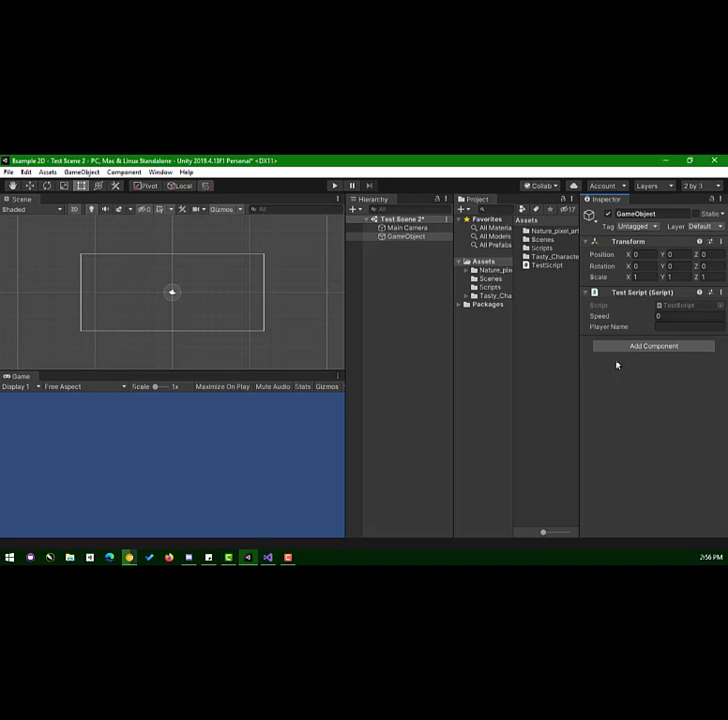
pyautogui.moveTo(620, 330)
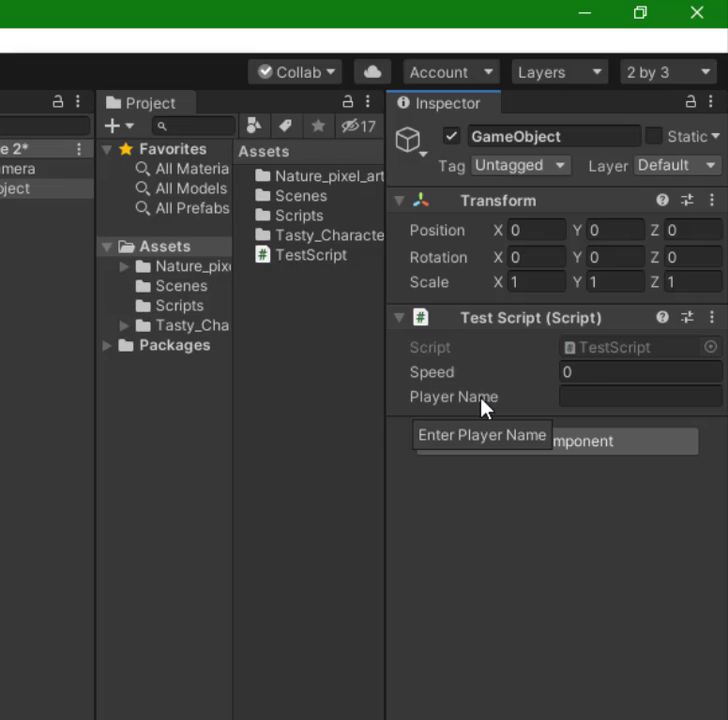
pyautogui.moveTo(454, 375)
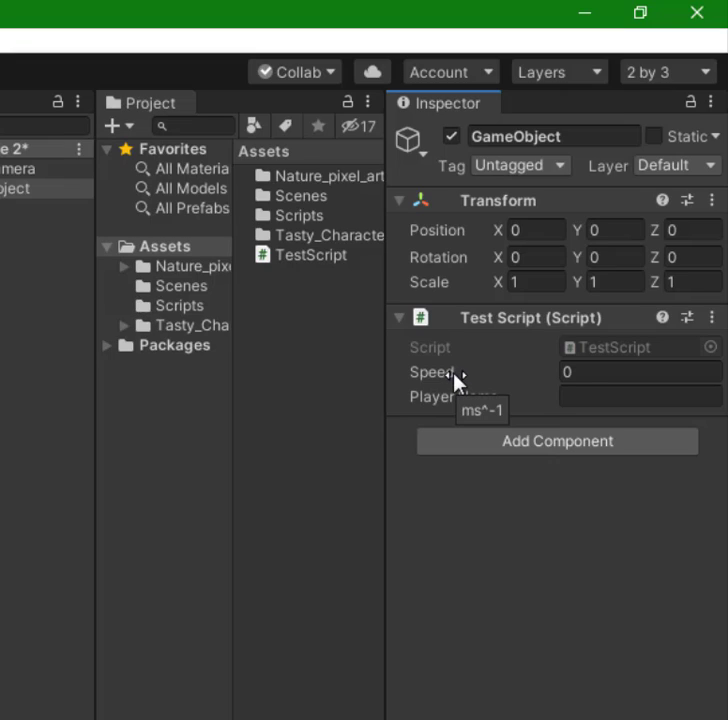